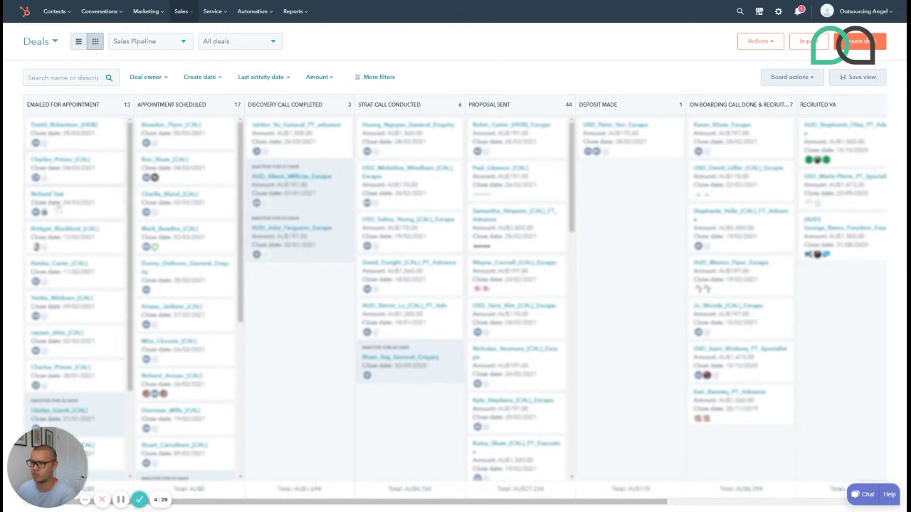
Drag the test deal into Appointment Scheduled, save the move without an owner, and scroll the board
drag(57, 198, 178, 133)
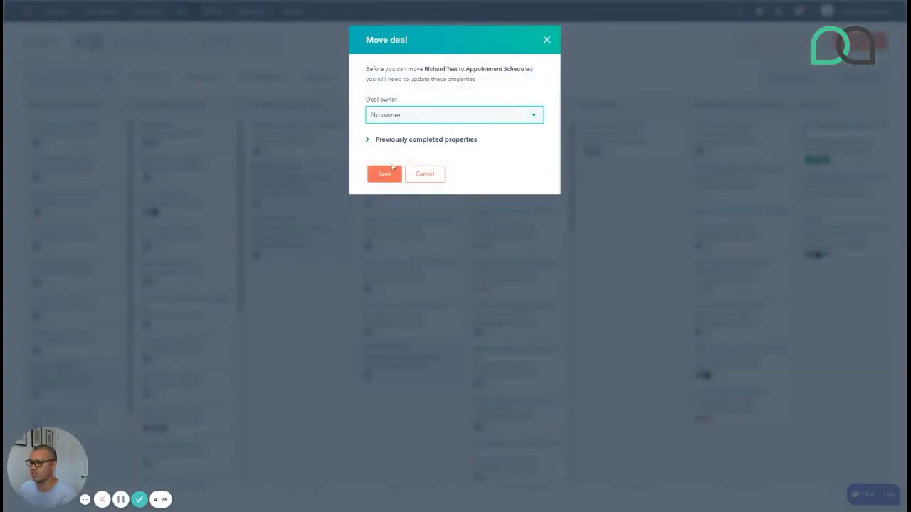
click(390, 171)
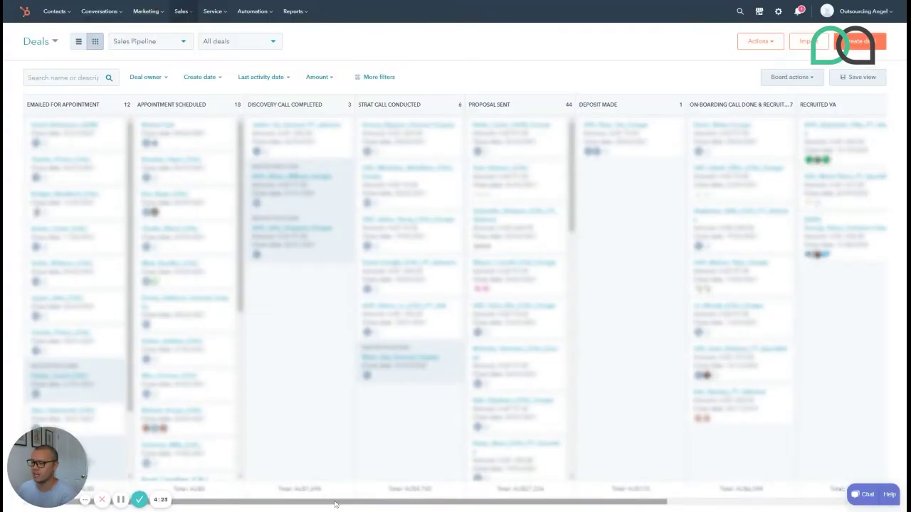
drag(335, 504, 407, 504)
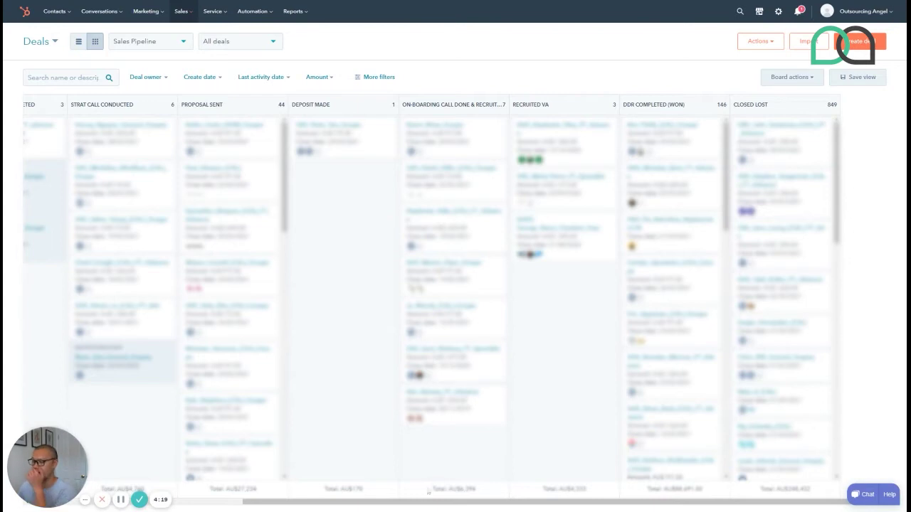
drag(338, 504, 195, 508)
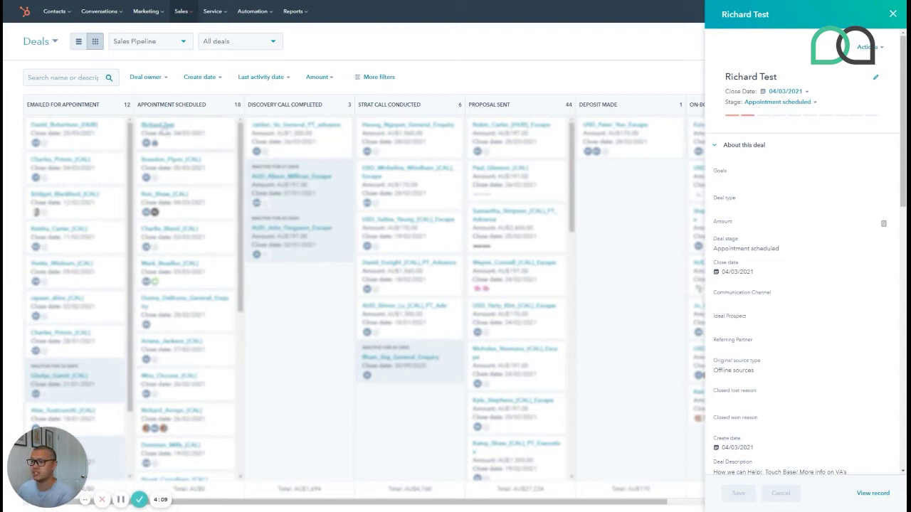
Open the test deal's full record page from its name in the preview
click(163, 129)
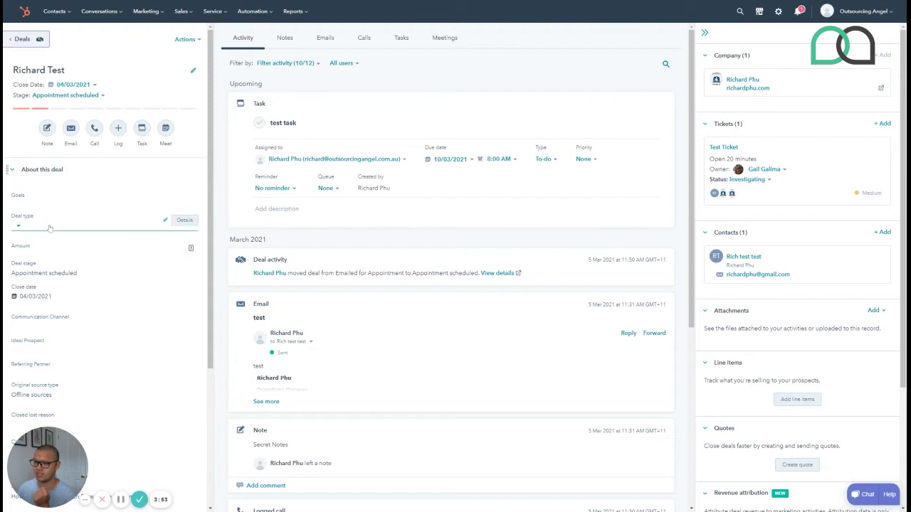
Set the deal type to Basic VA (10hrs) and the amount to 100
click(21, 225)
click(61, 301)
click(12, 248)
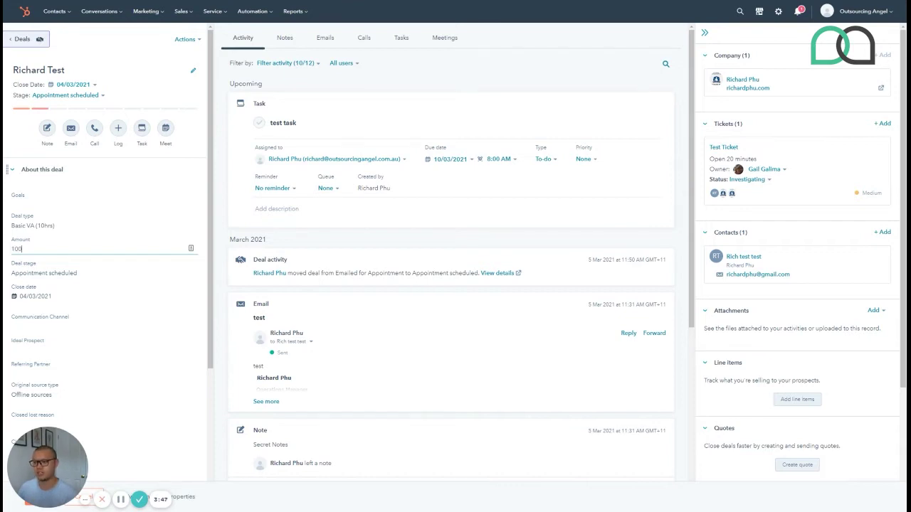
text(100)
key(Return)
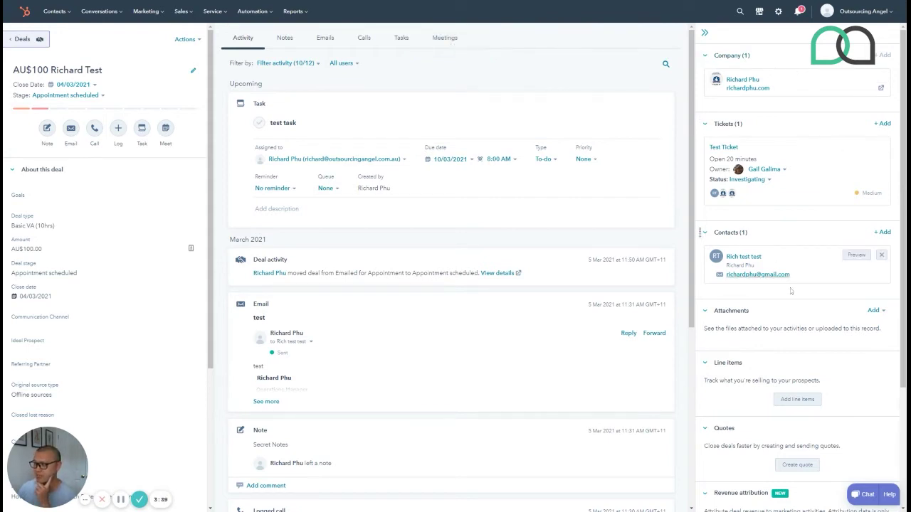
click(855, 256)
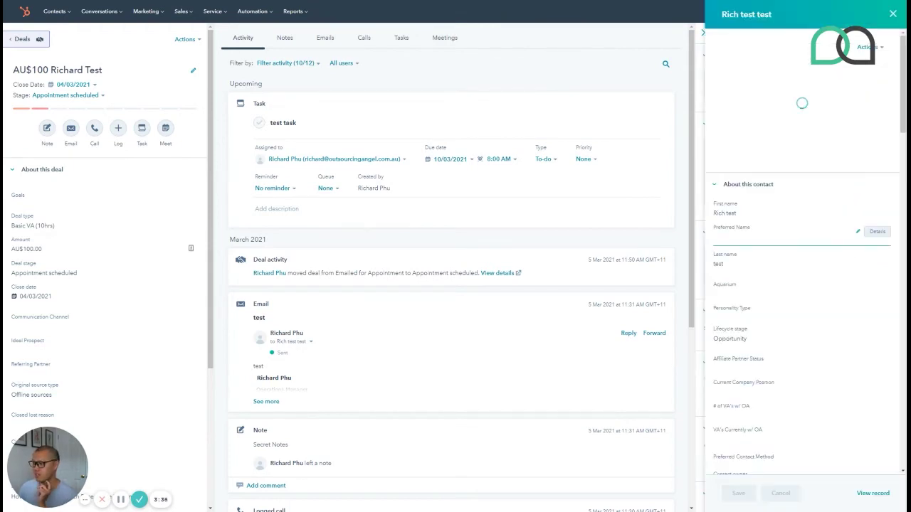
scroll(767, 262, down, 3)
scroll(766, 262, down, 2)
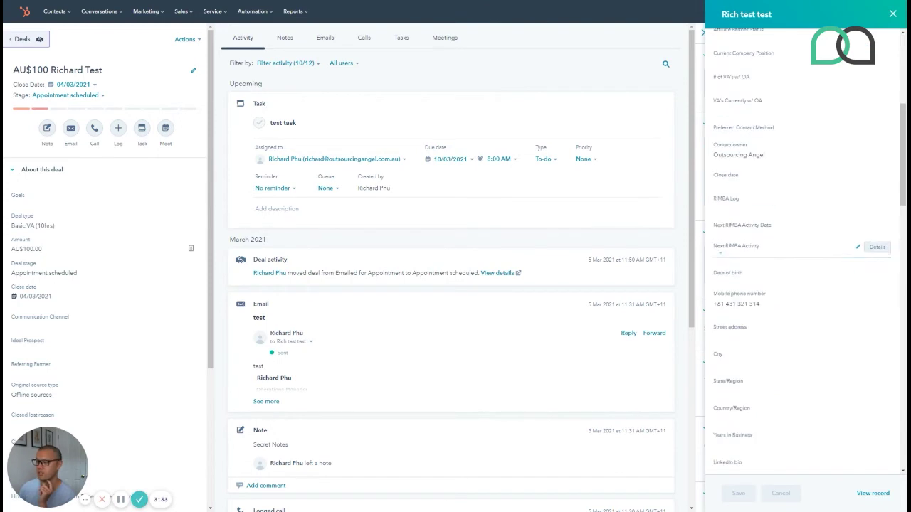
click(891, 15)
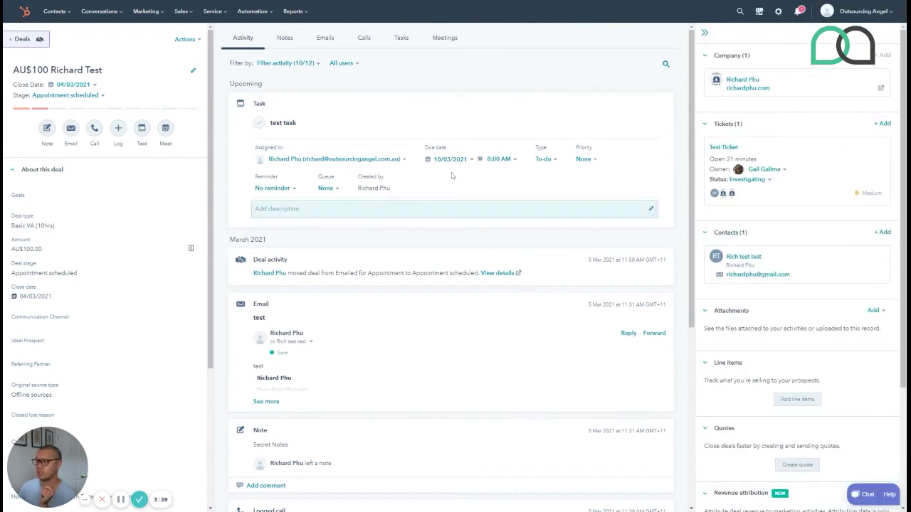
mouse_move(288, 113)
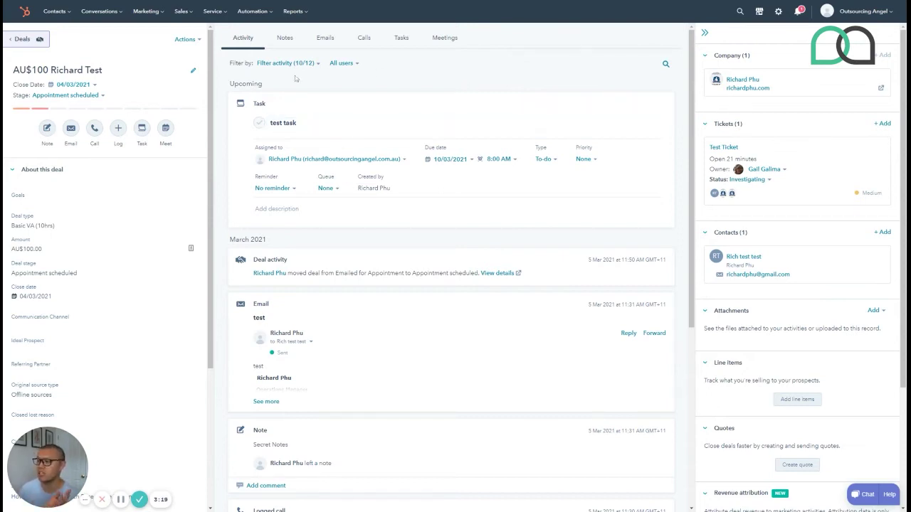
scroll(313, 235, down, 3)
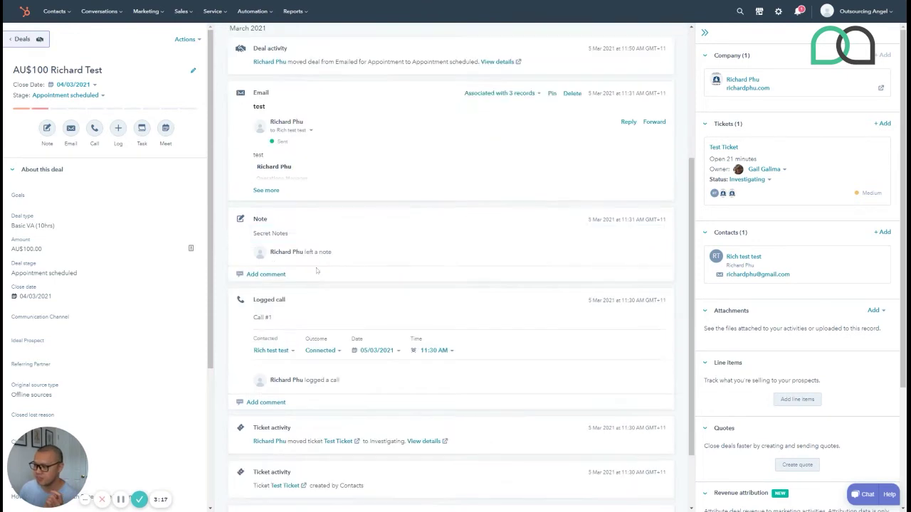
scroll(342, 150, up, 1)
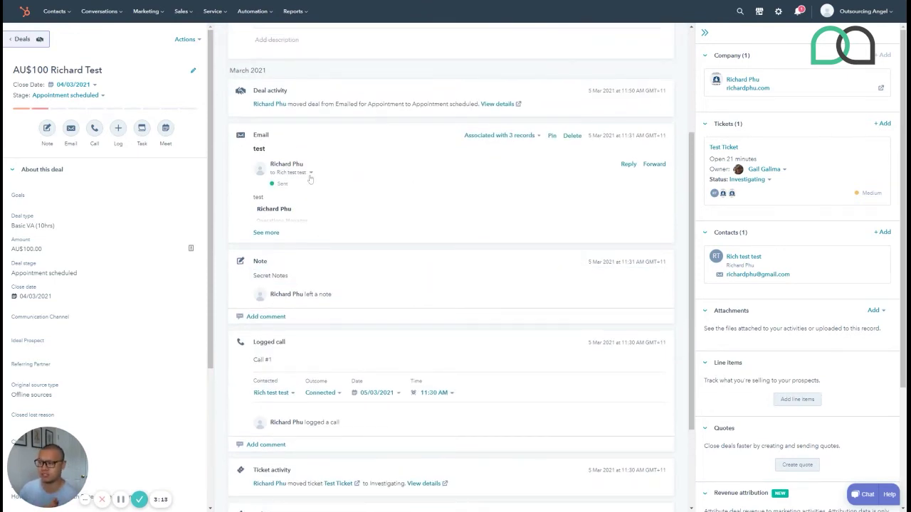
click(268, 233)
scroll(322, 255, down, 2)
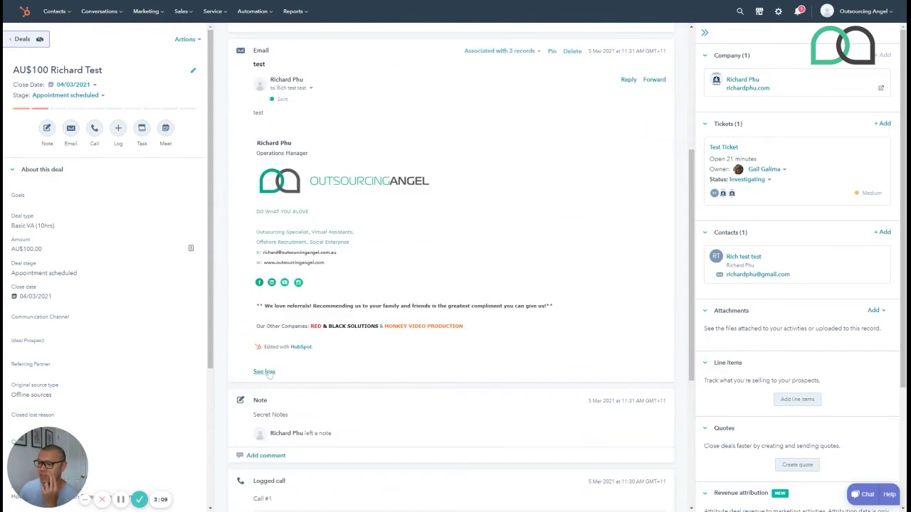
click(265, 371)
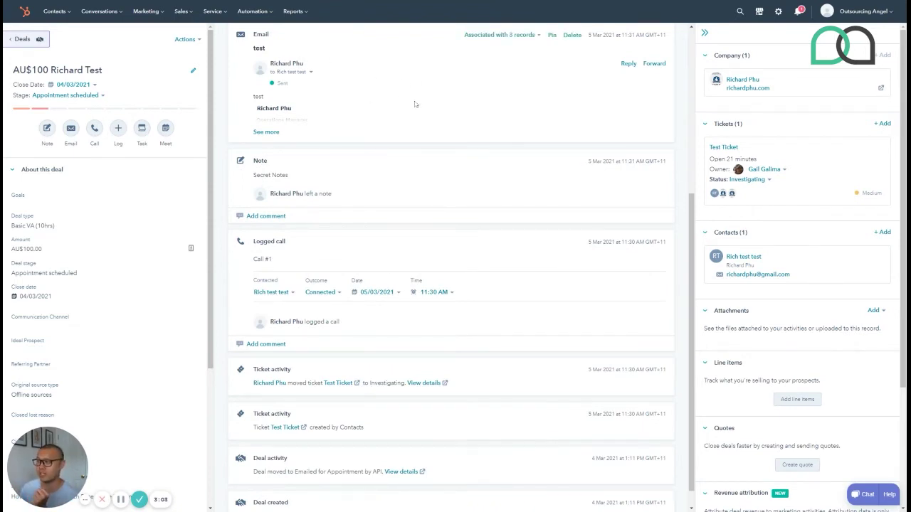
scroll(415, 104, up, 1)
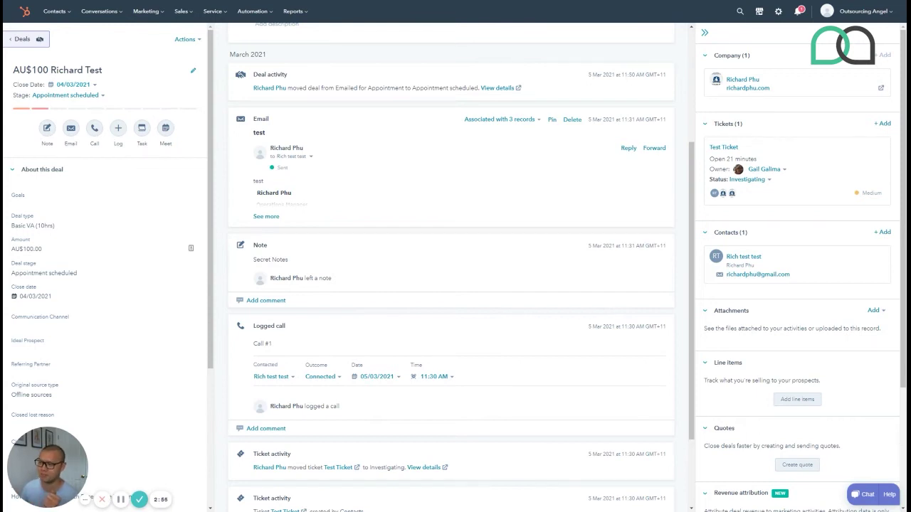
scroll(332, 137, up, 5)
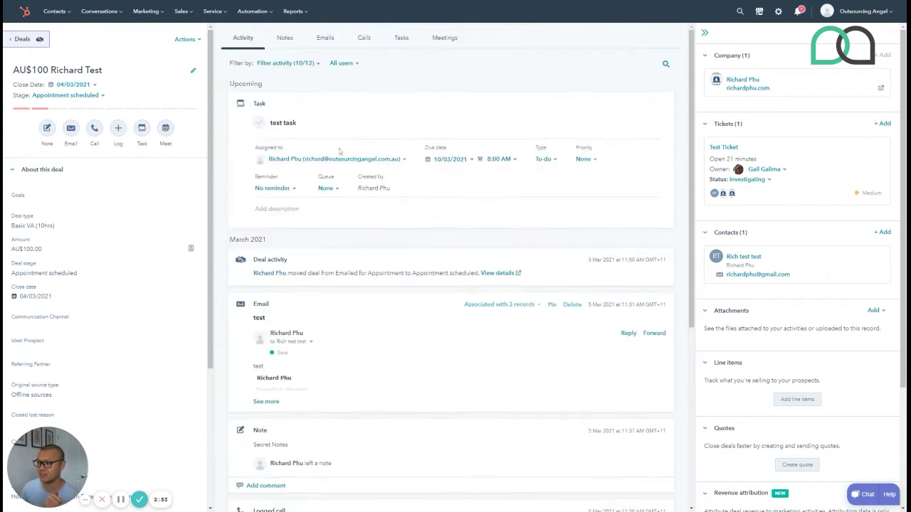
Pin the Secret Notes note from the Notes tab, then filter the timeline to Emails
click(285, 38)
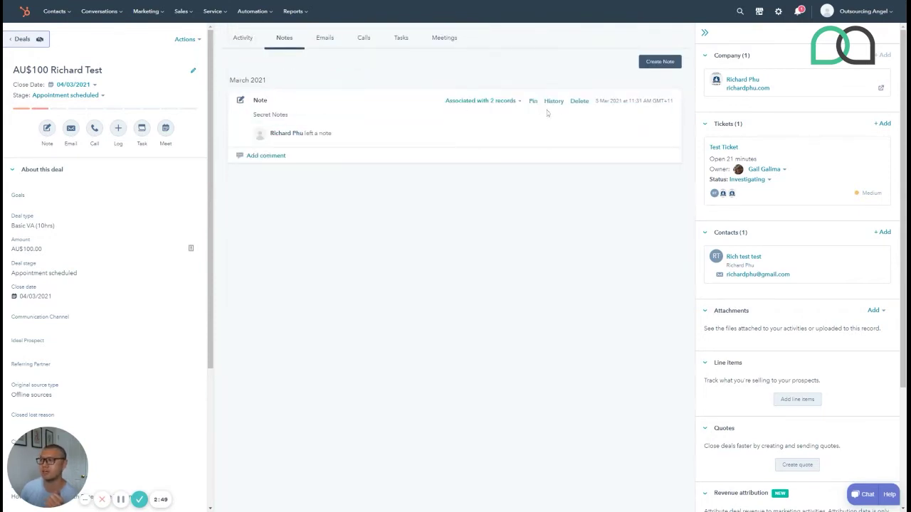
click(533, 101)
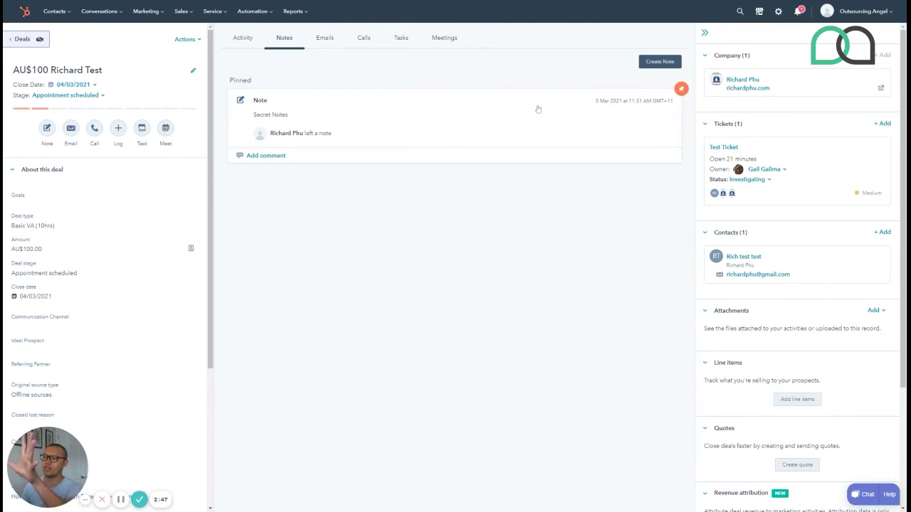
click(243, 38)
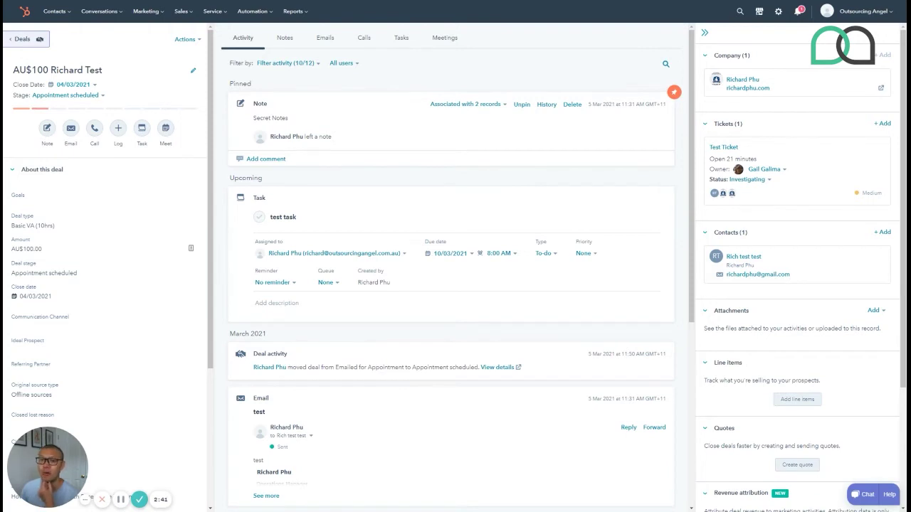
click(324, 37)
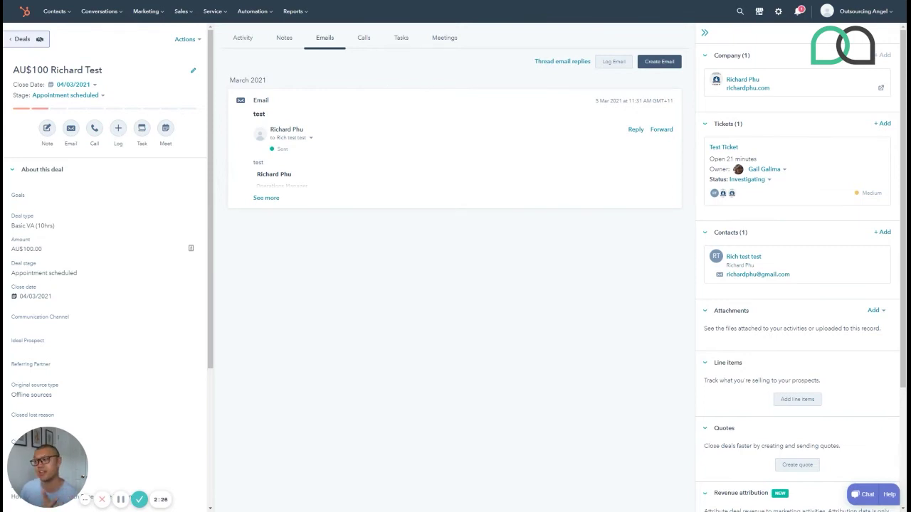
Check the deal's Calls, then its Tasks showing the test task due 10/03/2021
click(365, 43)
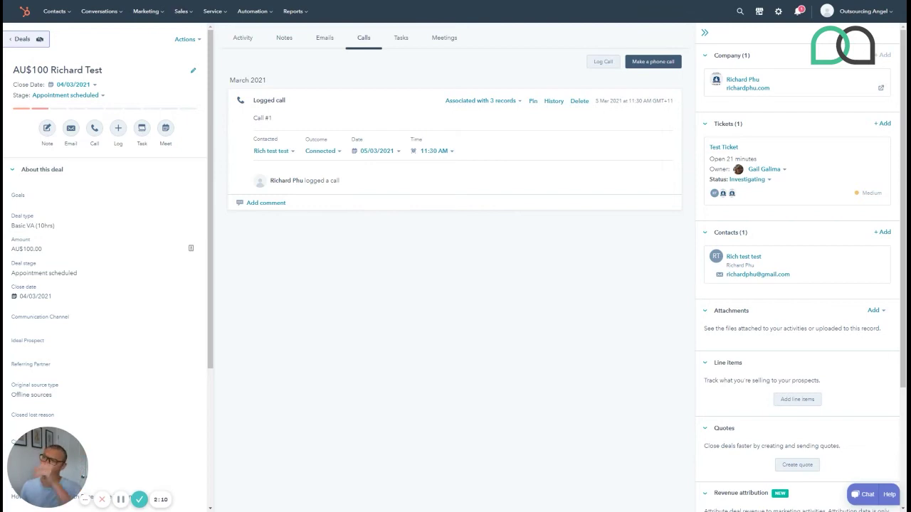
click(401, 39)
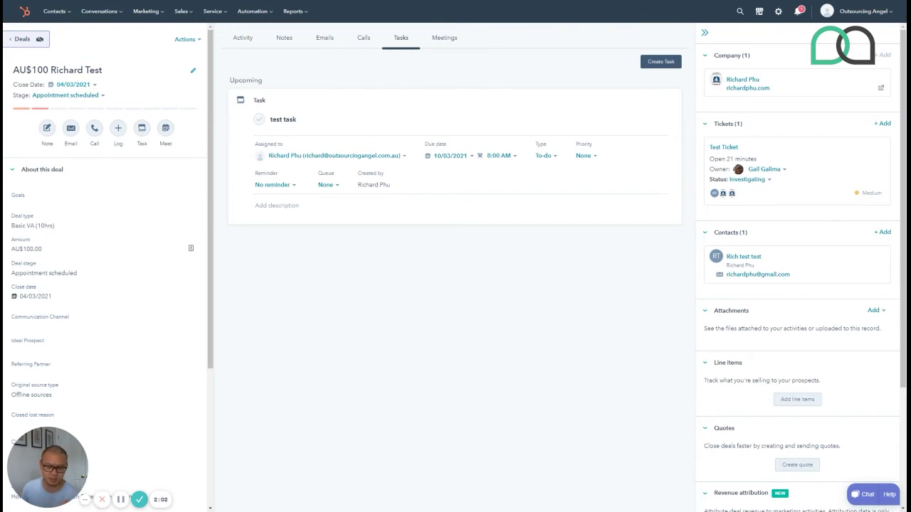
click(451, 156)
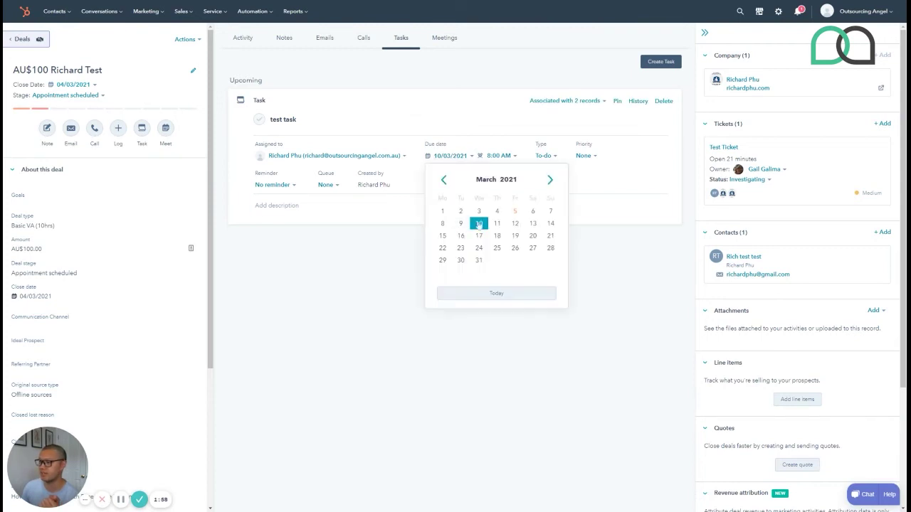
click(445, 114)
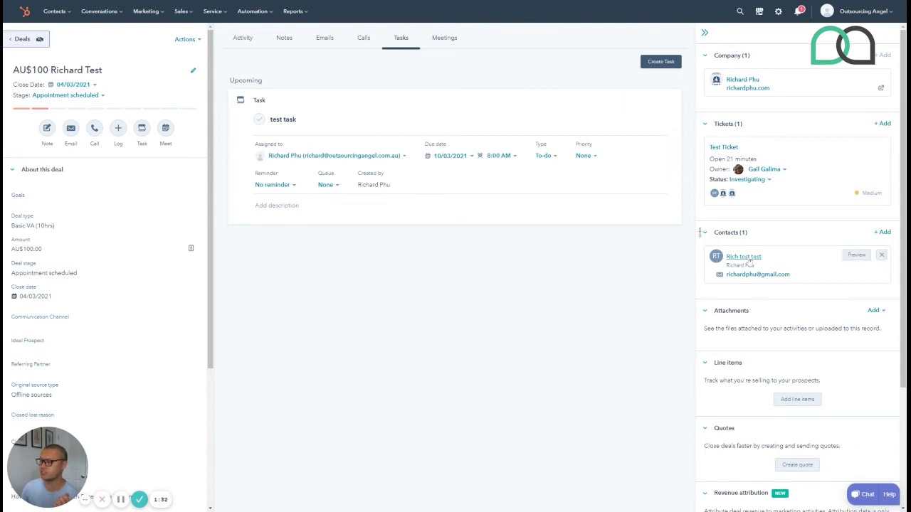
Open the linked test contact's record and review its Calls, Emails and Activity tabs
click(746, 257)
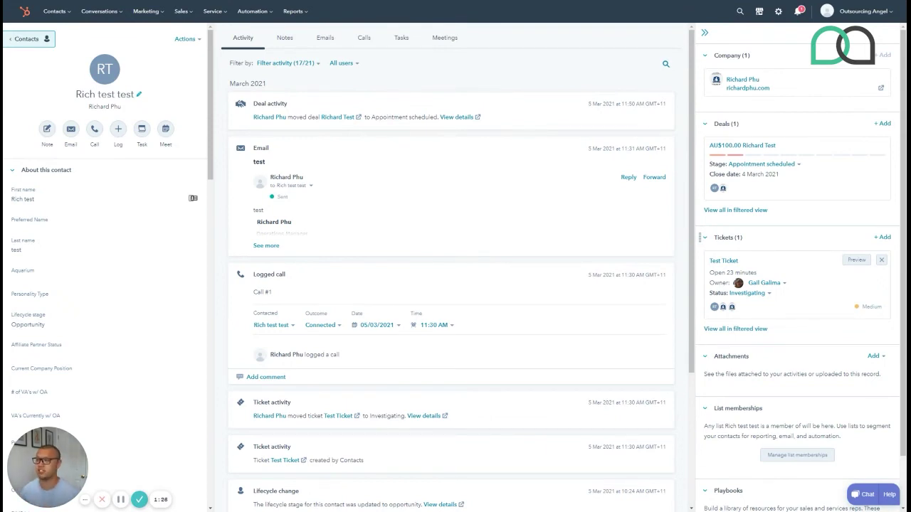
click(383, 41)
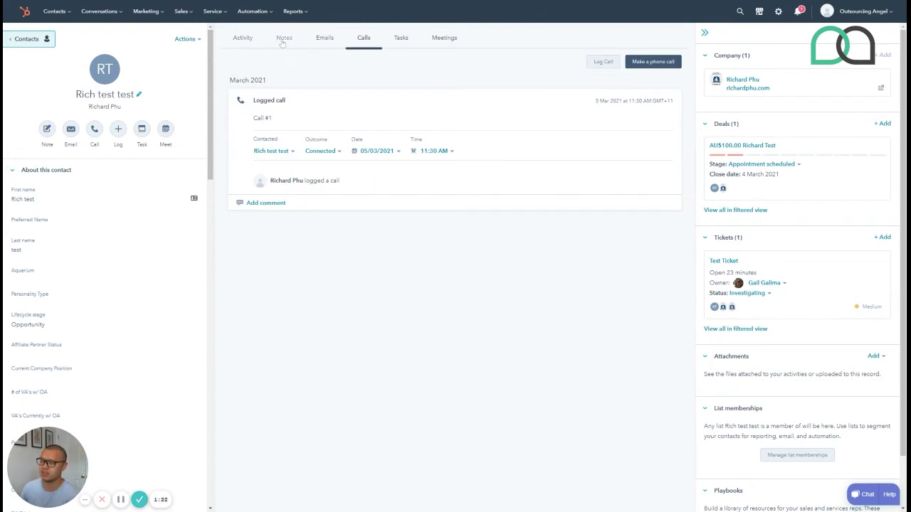
click(323, 41)
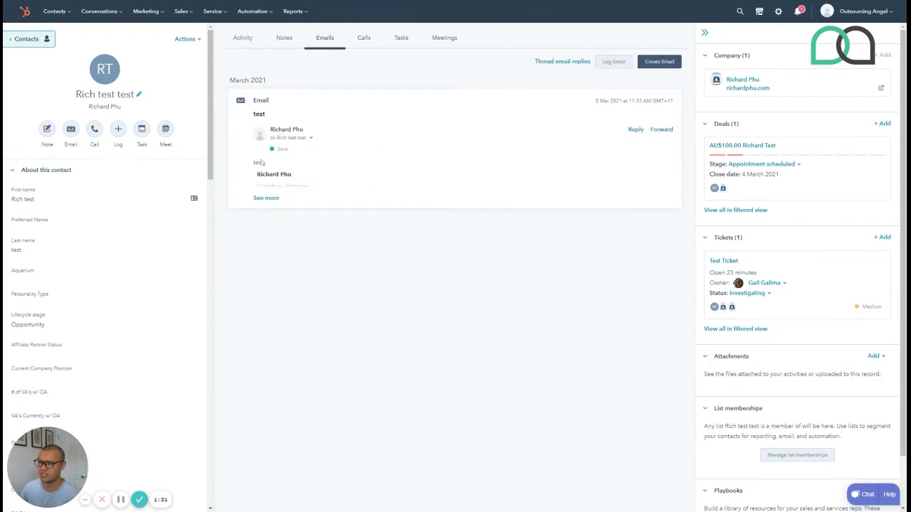
click(239, 43)
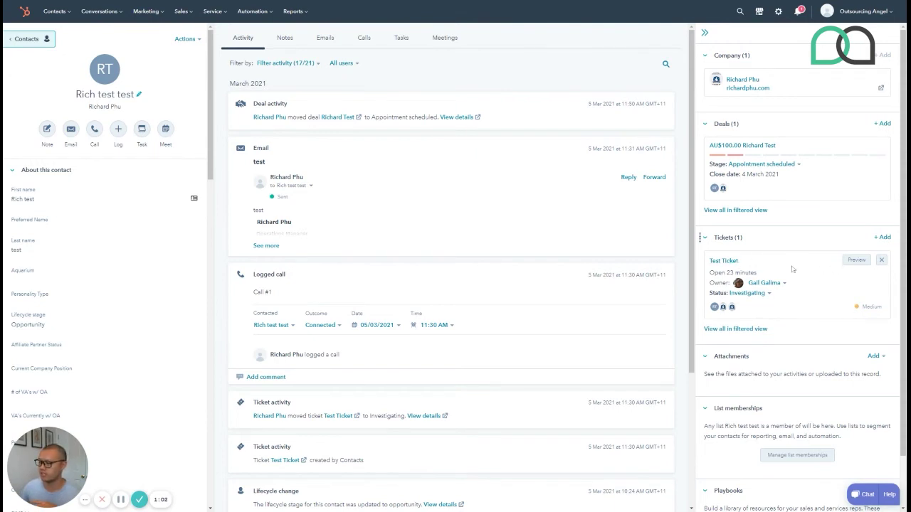
Preview the Test Ticket twice, scrolling through its details, and close the panel each time
click(856, 260)
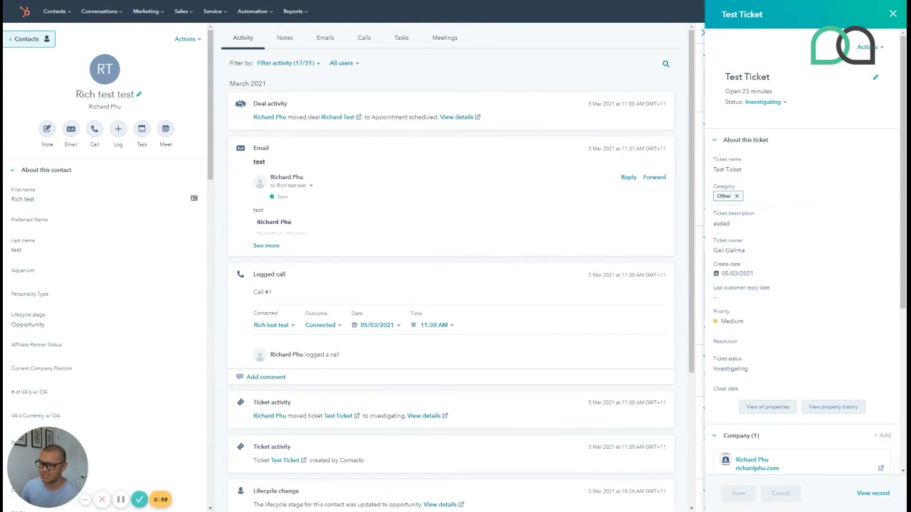
scroll(762, 267, down, 2)
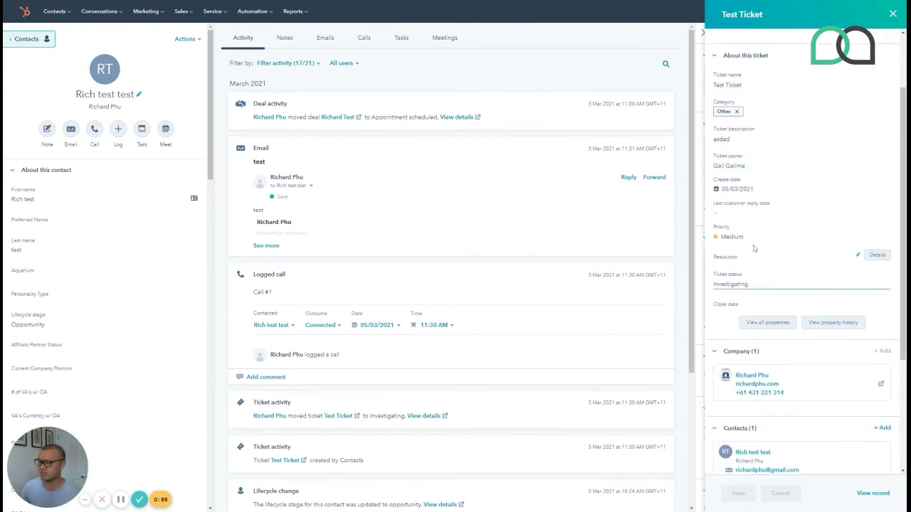
scroll(786, 286, down, 2)
scroll(769, 216, up, 3)
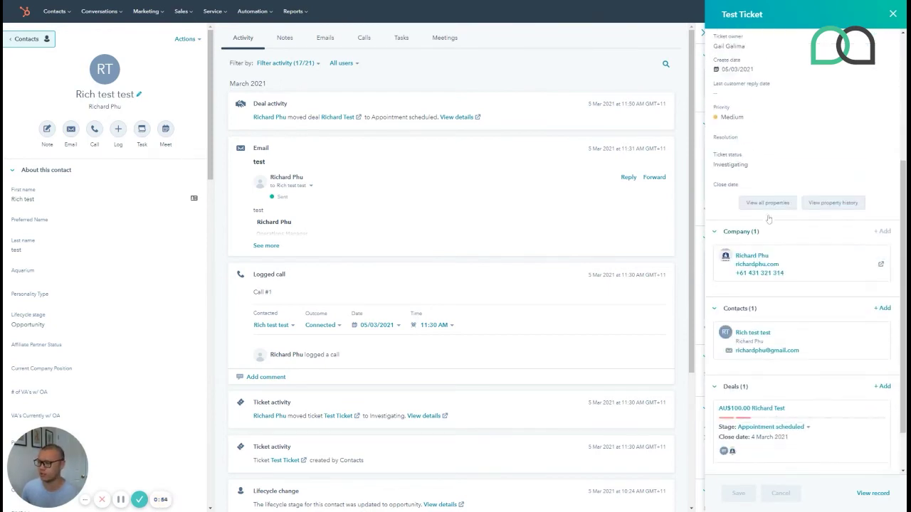
scroll(769, 216, up, 1)
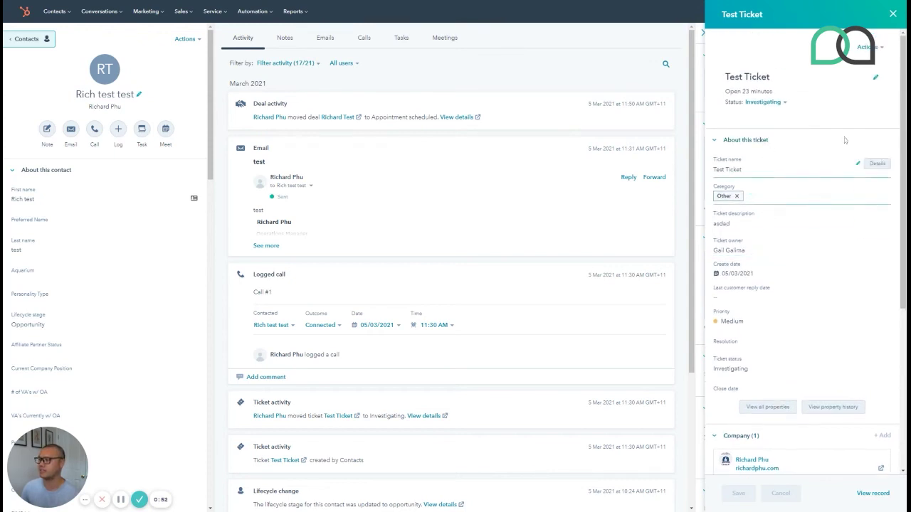
click(892, 14)
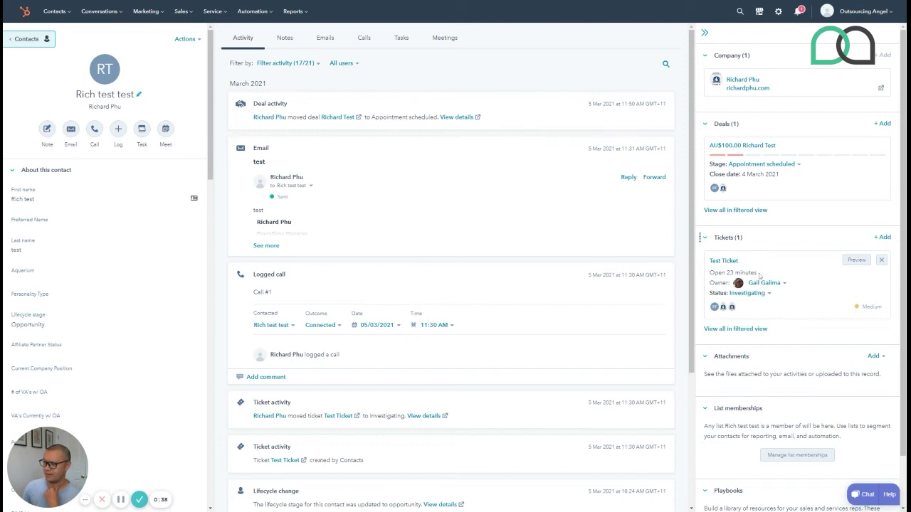
click(856, 260)
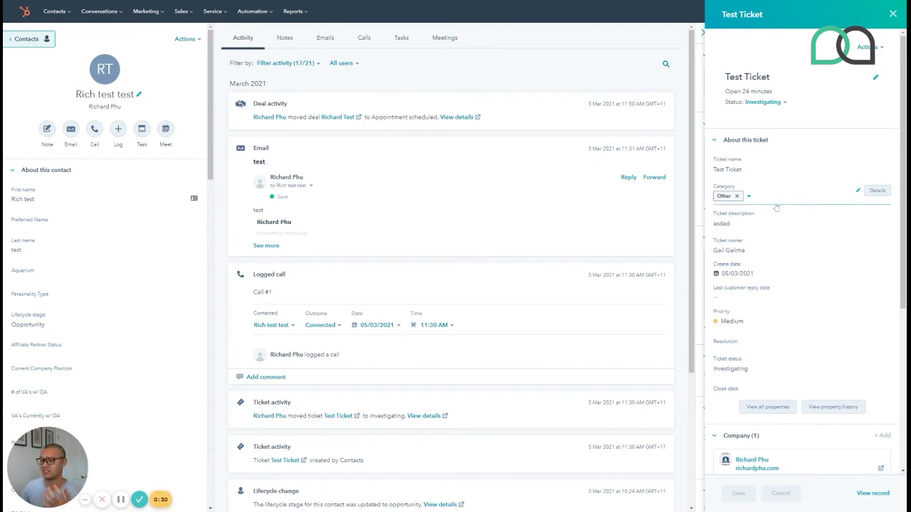
click(893, 13)
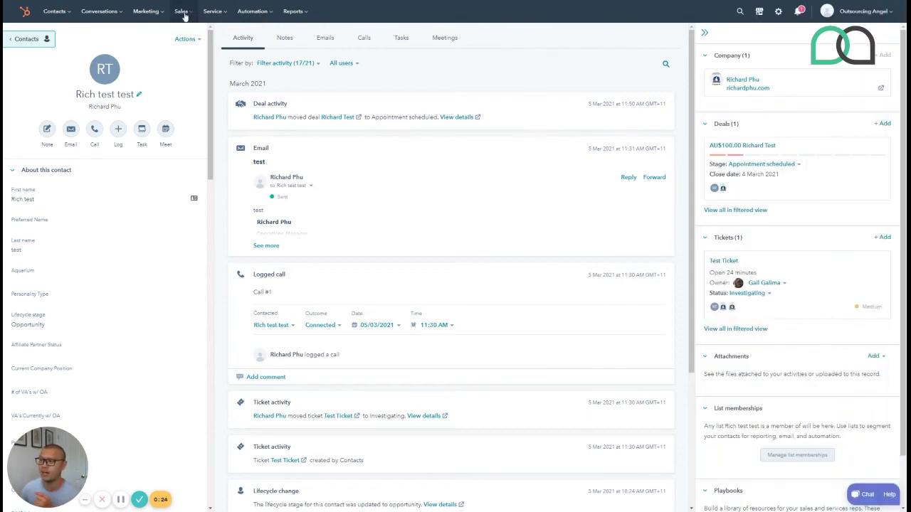
Go from the contact's tasks to the AU$100.00 deal record and list its tasks
click(392, 41)
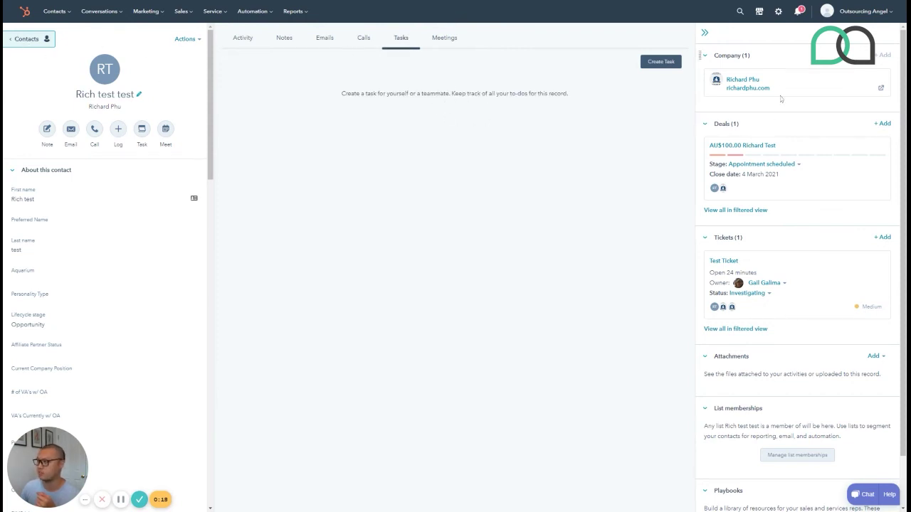
click(763, 146)
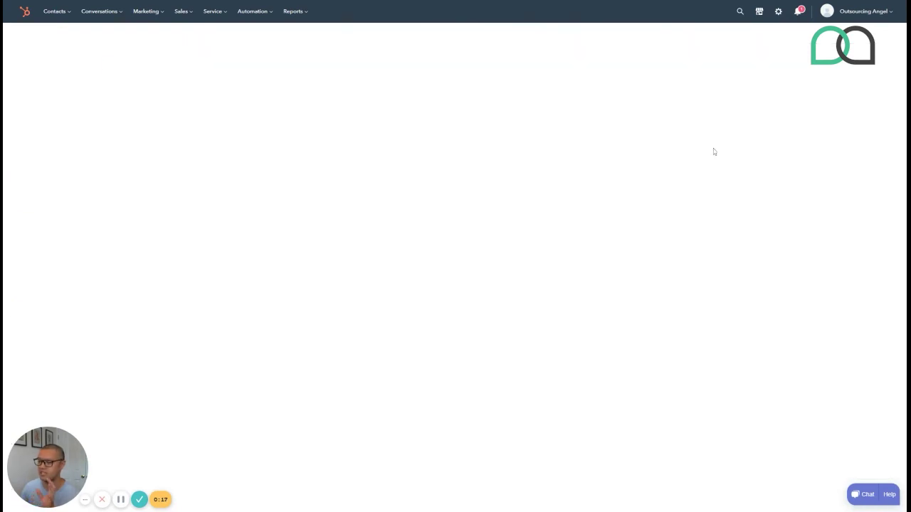
click(397, 43)
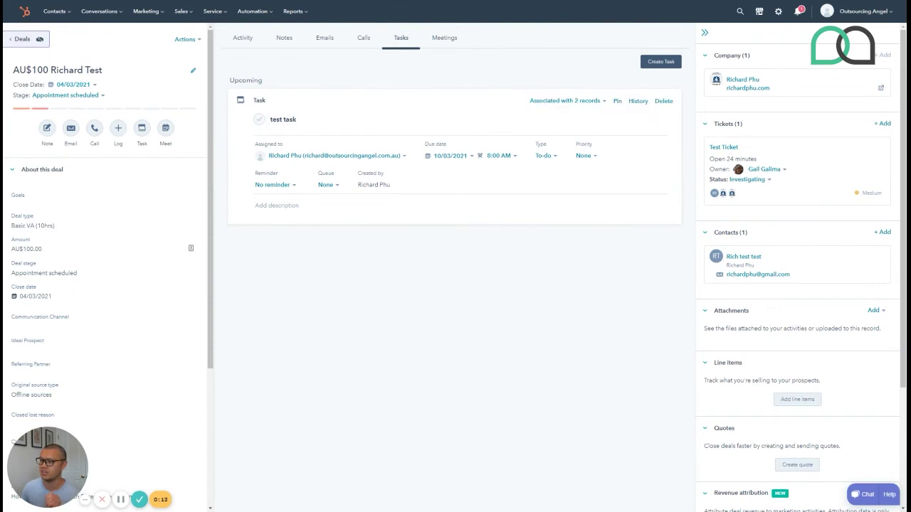
Associate the test task with Test Ticket and the test contact
click(566, 101)
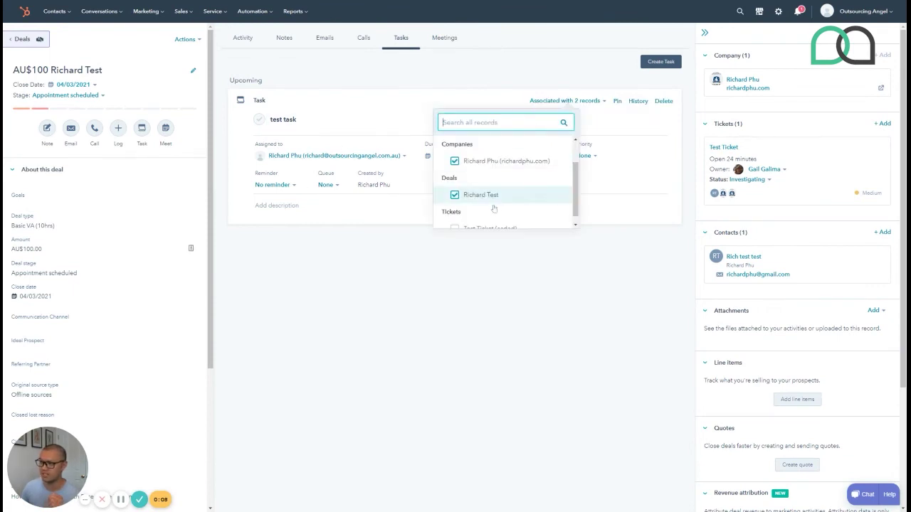
scroll(477, 222, down, 1)
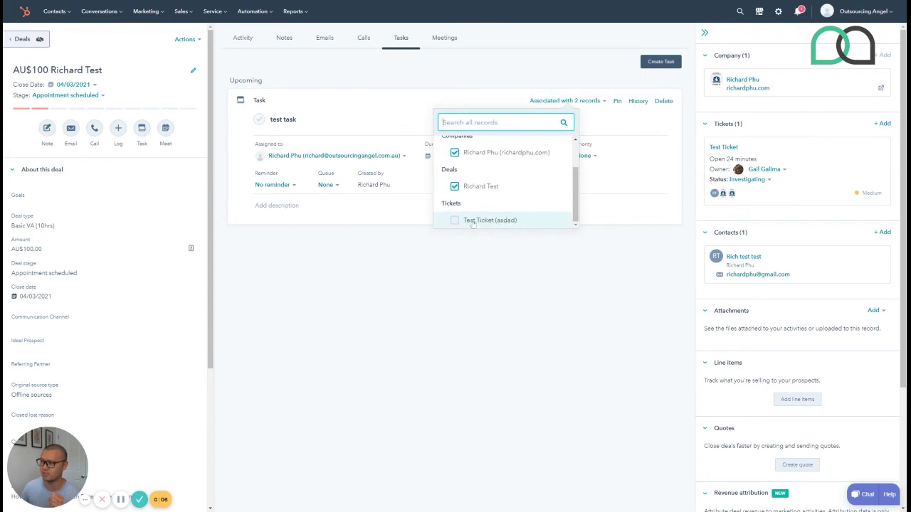
click(482, 221)
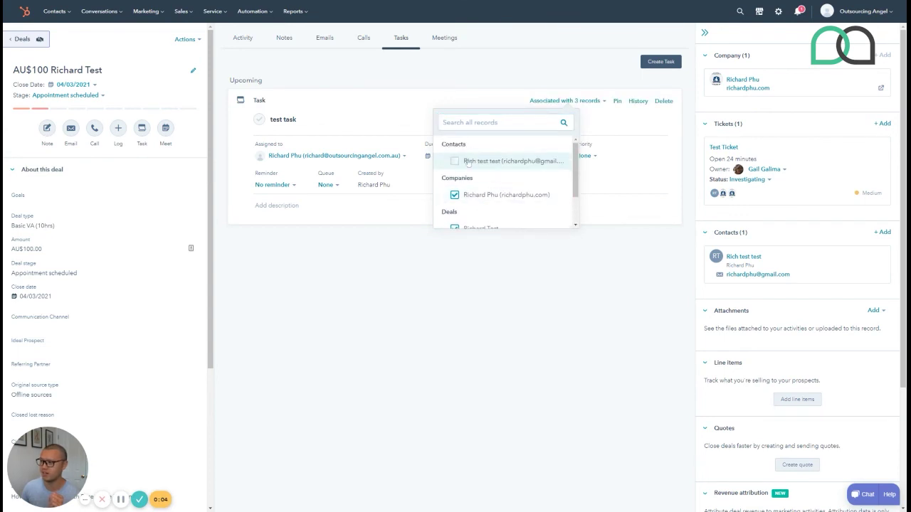
click(460, 162)
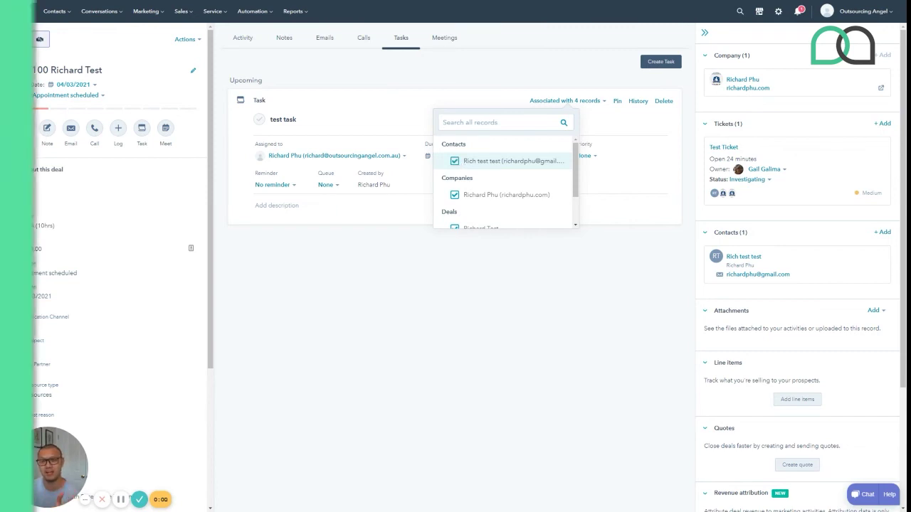